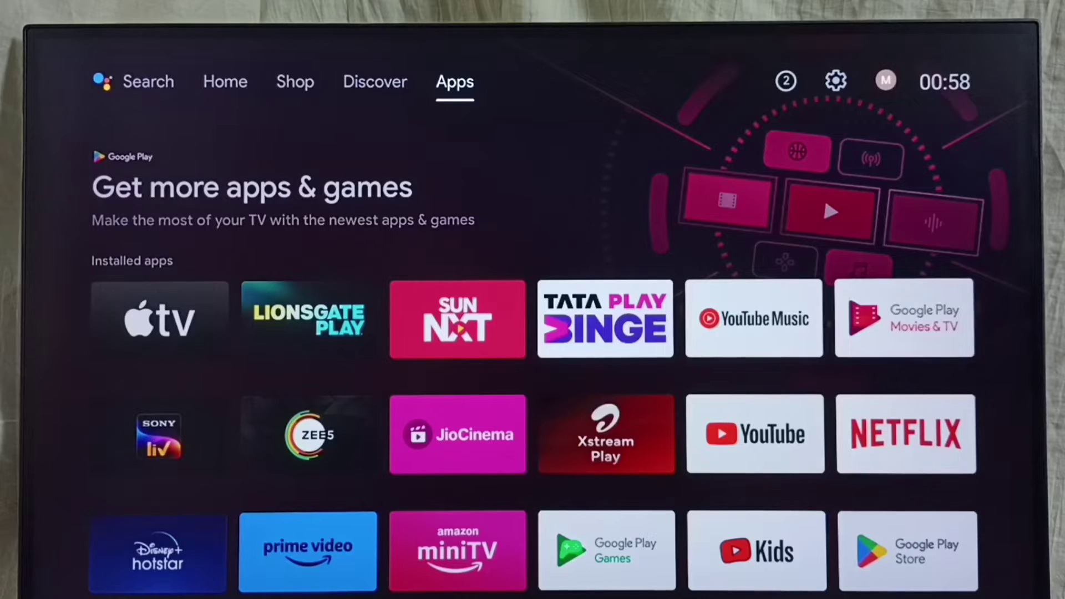
Enter Settings from the gear icon, choose Device Preferences and show the device's About information.
{"action": "key", "text": "Right"}
{"action": "key", "text": "Right"}
{"action": "key", "text": "Return"}
{"action": "key", "text": "Down"}
{"action": "key", "text": "Down"}
{"action": "key", "text": "Down"}
{"action": "key", "text": "Down"}
{"action": "key", "text": "Up"}
{"action": "key", "text": "Return"}
{"action": "key", "text": "Return"}
{"action": "key", "text": "Down"}
{"action": "key", "text": "Down"}
{"action": "key", "text": "Down"}
{"action": "key", "text": "Down"}
{"action": "key", "text": "Down"}
{"action": "key", "text": "Down"}
{"action": "key", "text": "Down"}
Move through the About entries toward System update to reveal update V12.1.1 (762 MB).
{"action": "key", "text": "Up"}
{"action": "key", "text": "Up"}
{"action": "key", "text": "Up"}
{"action": "key", "text": "Up"}
{"action": "key", "text": "Return"}
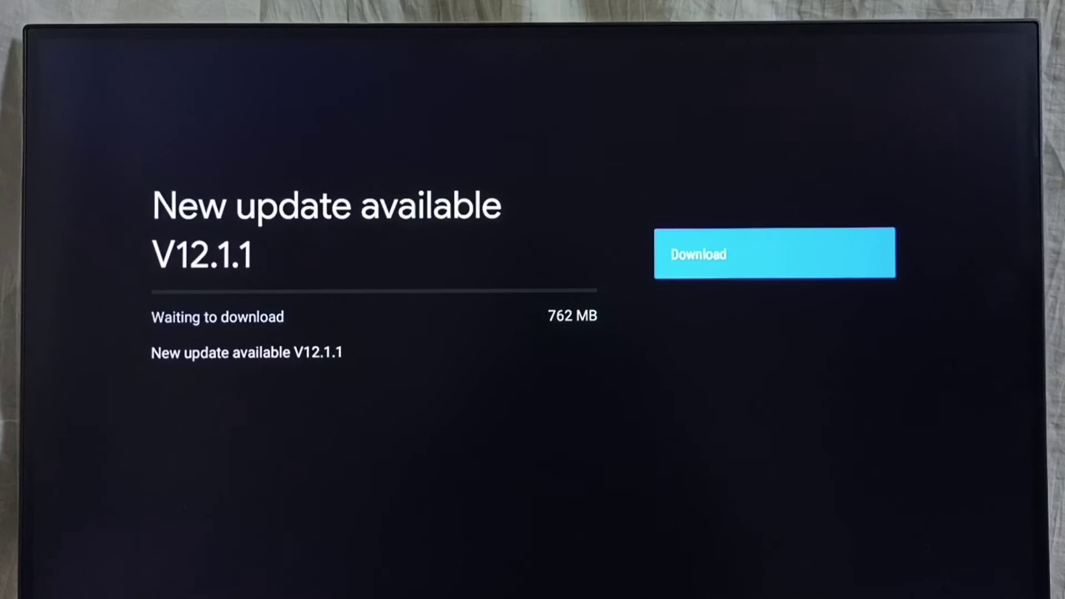